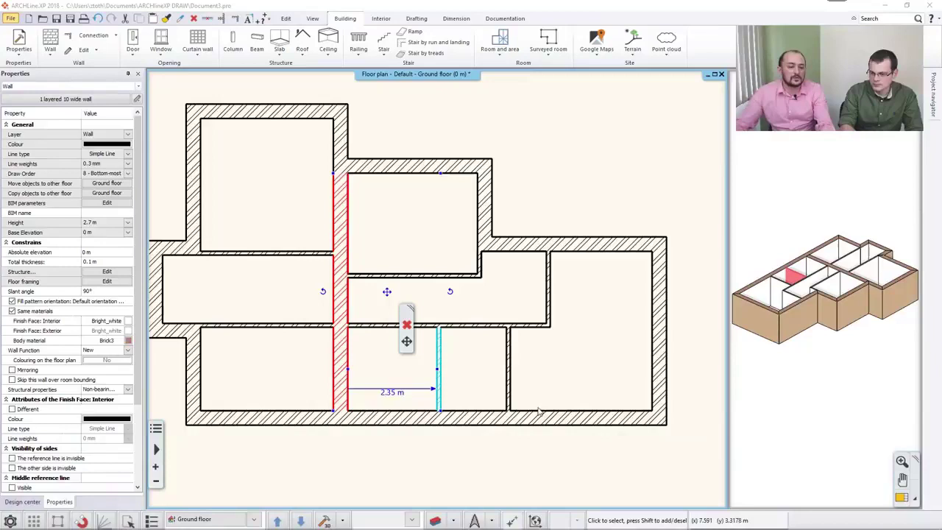
- Select the corridor and left-room walls to check spacing, making the lower corridor wall the fixed reference
{"action": "left_click", "coordinate": [425, 279]}
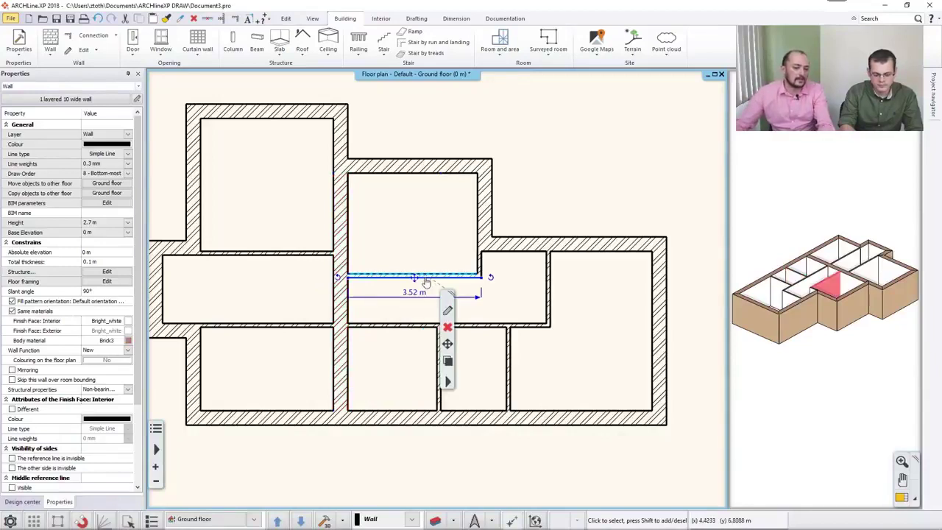
{"action": "left_click", "coordinate": [409, 329], "text": "shift"}
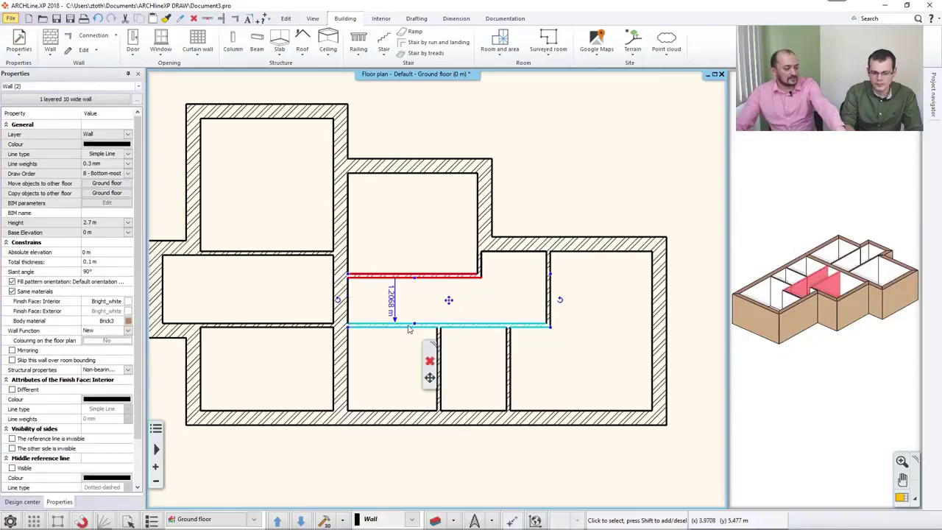
{"action": "left_click", "coordinate": [296, 254], "text": "shift"}
{"action": "left_click", "coordinate": [286, 327], "text": "shift"}
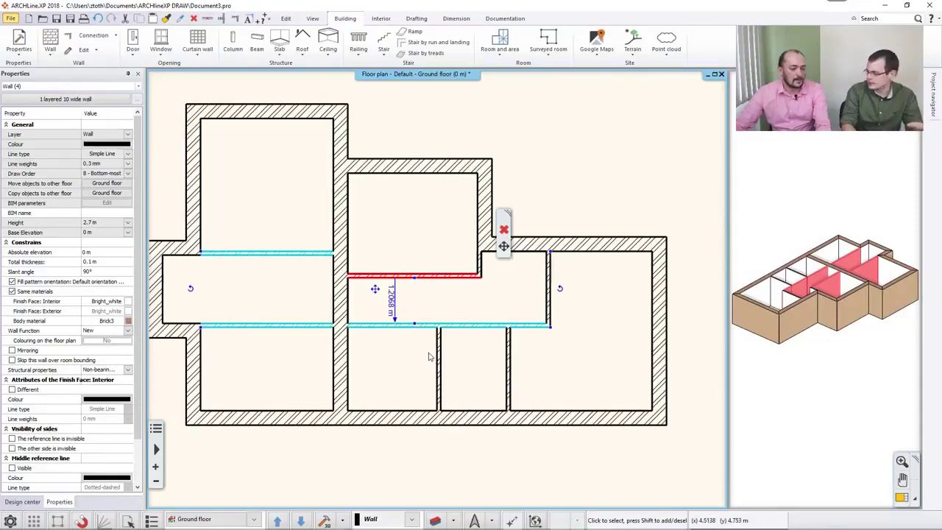
{"action": "left_click", "coordinate": [395, 323]}
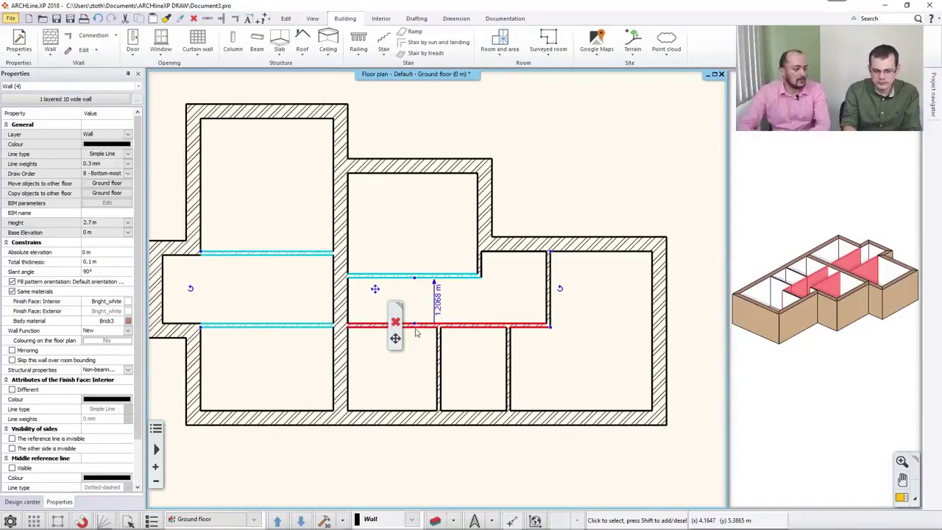
- Re-space the two bottom-row partition walls by entering 2 for their 1.7326 m spacing, then deselect
{"action": "left_click", "coordinate": [439, 342]}
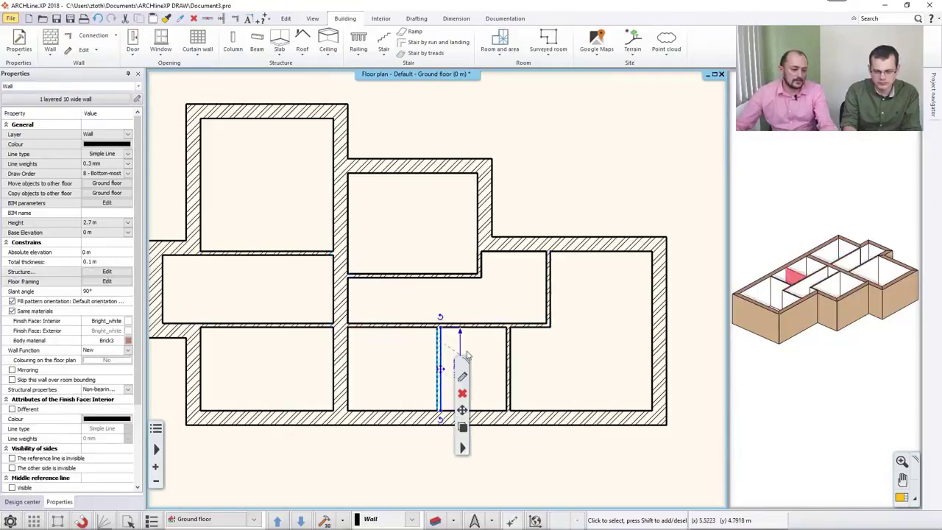
{"action": "left_click", "coordinate": [508, 368], "text": "shift"}
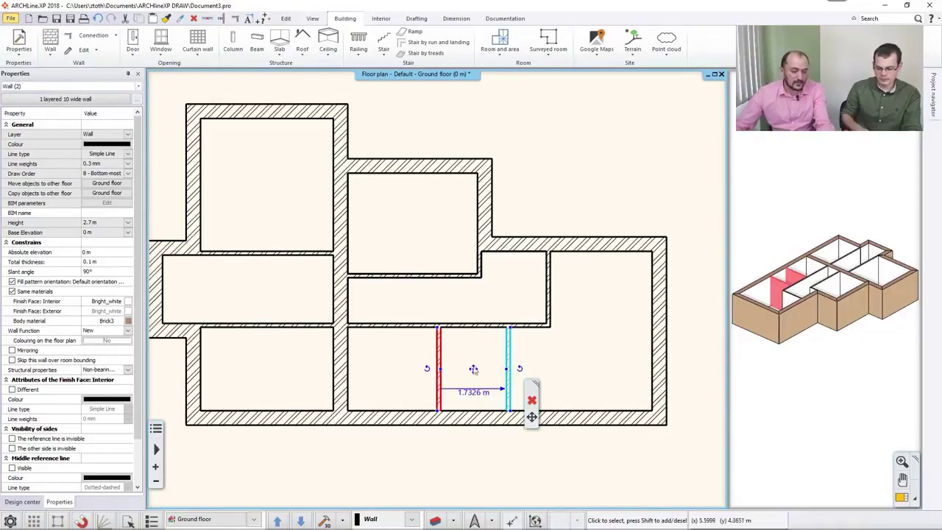
{"action": "left_click", "coordinate": [473, 393]}
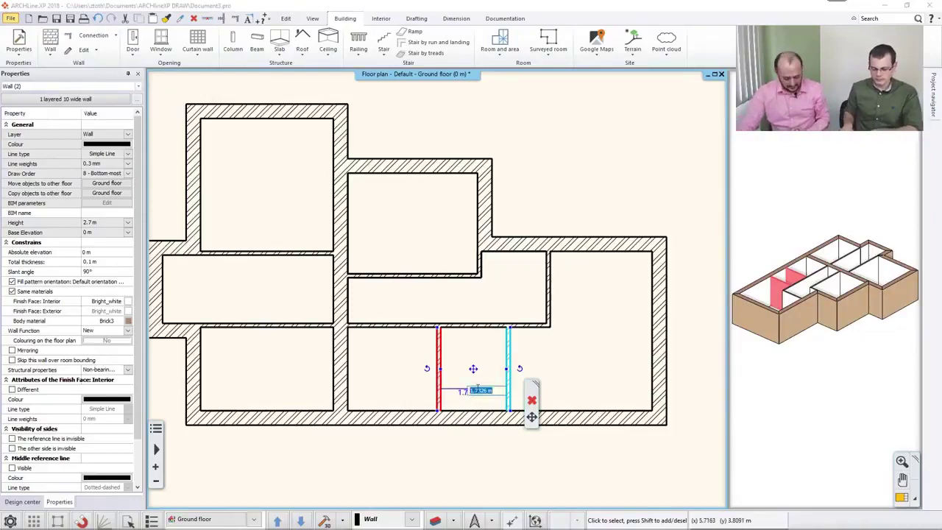
{"action": "type", "text": "2.1"}
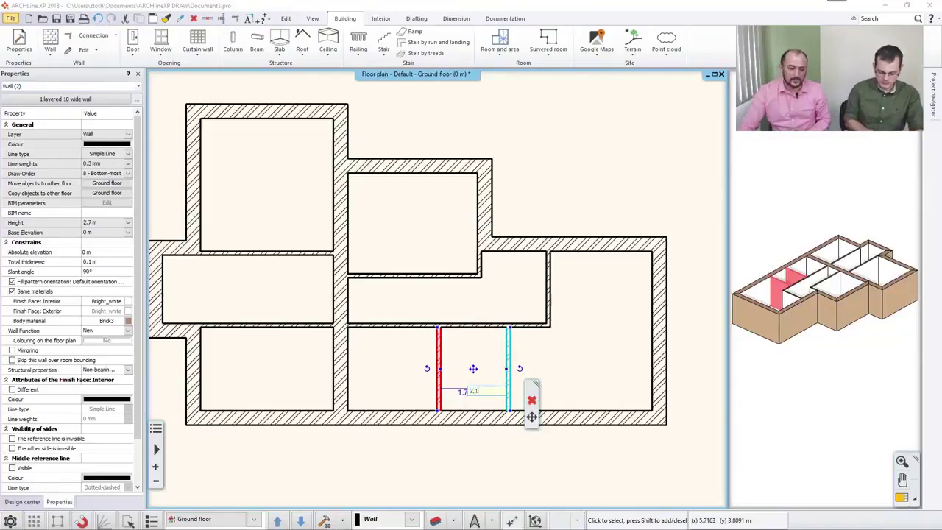
{"action": "key", "text": "Return"}
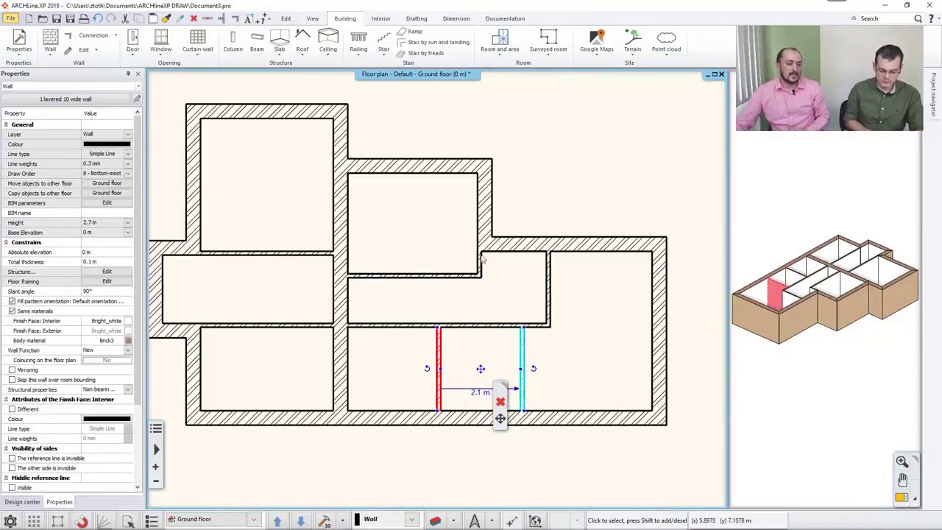
{"action": "left_click", "coordinate": [549, 190]}
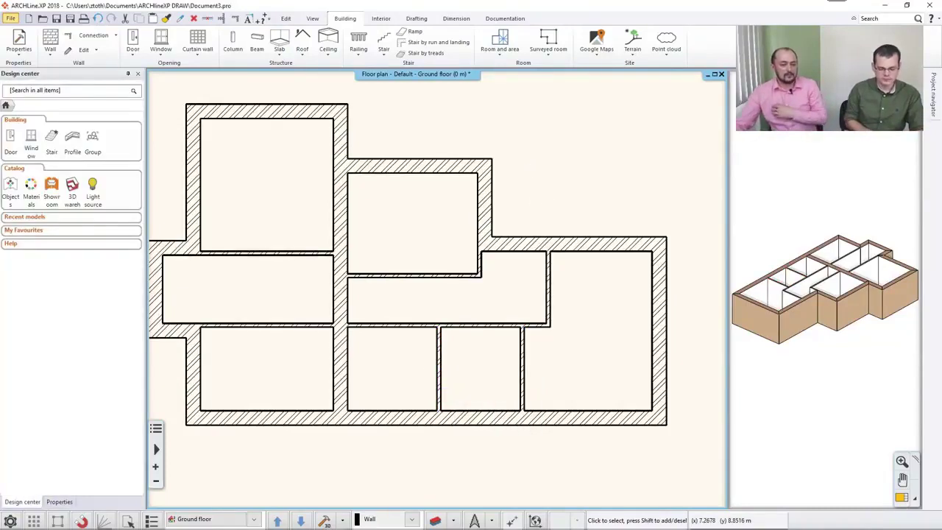
{"action": "scroll", "coordinate": [559, 210], "scroll_direction": "down", "scroll_amount": 2}
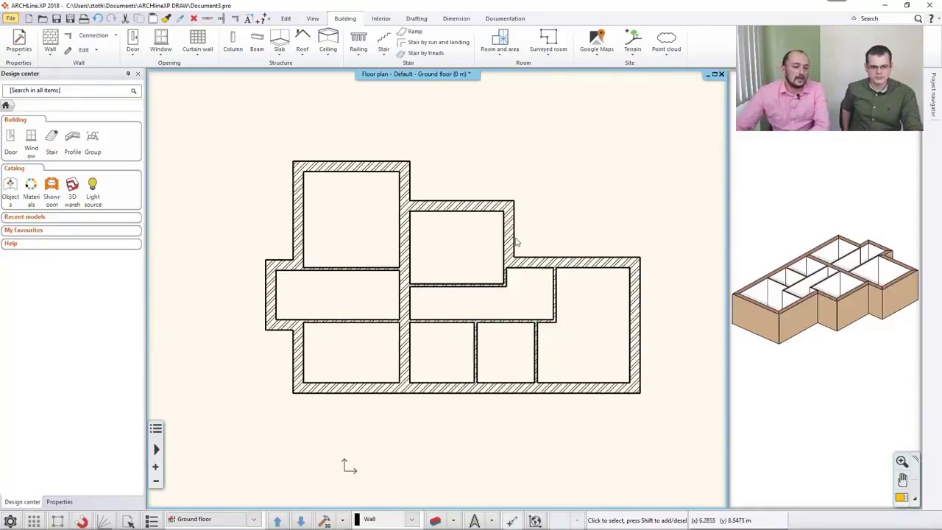
{"action": "left_click", "coordinate": [366, 271]}
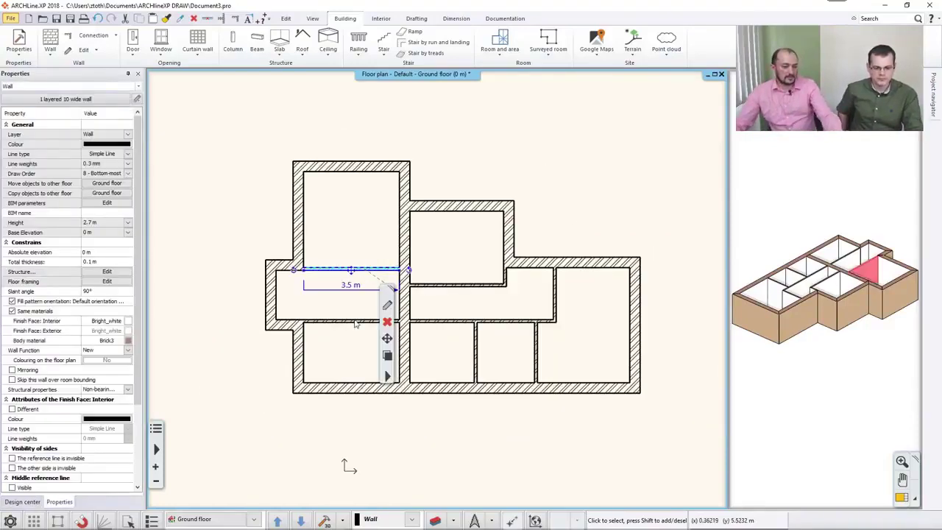
{"action": "left_click", "coordinate": [356, 320], "text": "shift"}
{"action": "left_click", "coordinate": [439, 286], "text": "shift"}
{"action": "left_click", "coordinate": [449, 322], "text": "shift"}
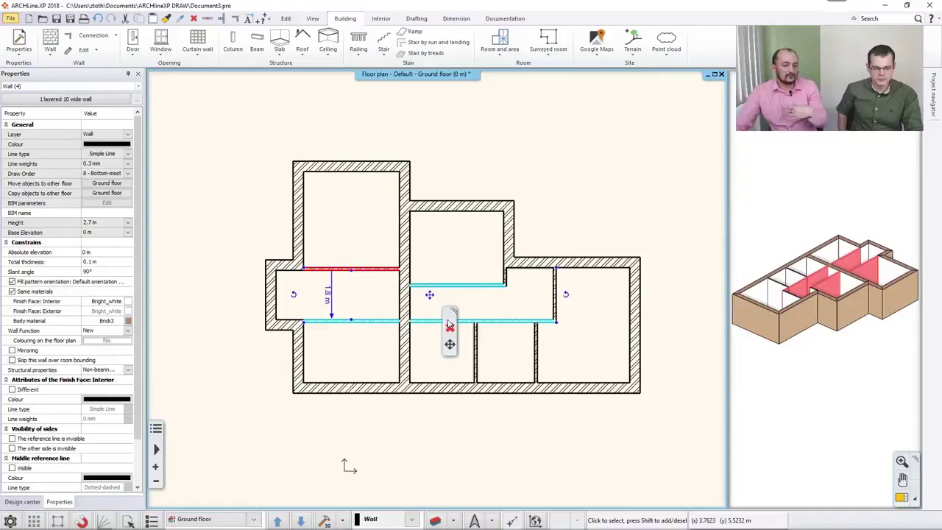
{"action": "key", "text": "Escape"}
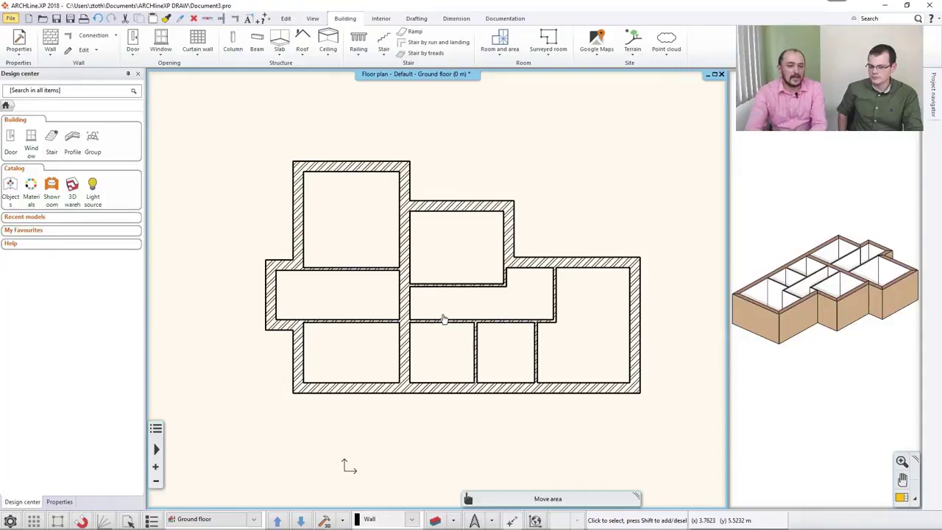
{"action": "left_click", "coordinate": [308, 212]}
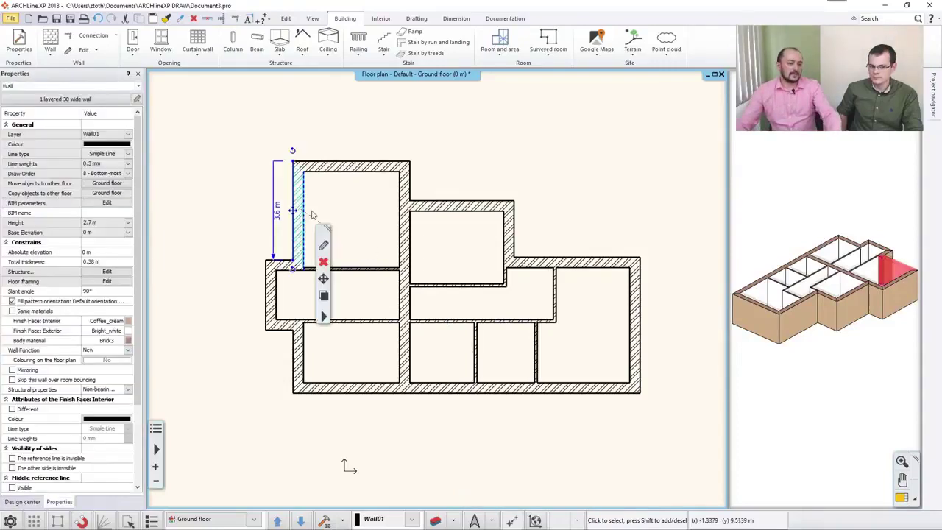
{"action": "left_click", "coordinate": [359, 171], "text": "shift"}
{"action": "left_click", "coordinate": [456, 206], "text": "shift"}
{"action": "left_click", "coordinate": [405, 184], "text": "shift"}
{"action": "left_click", "coordinate": [511, 239], "text": "shift"}
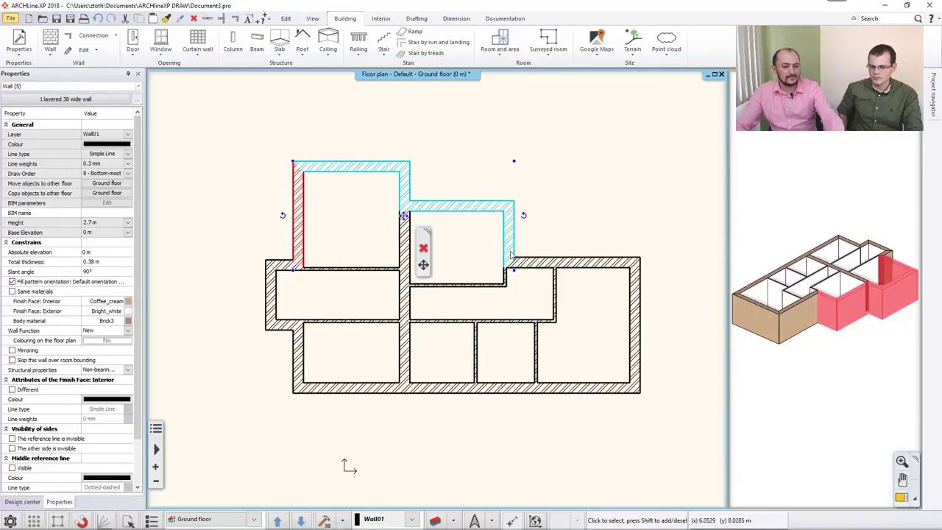
{"action": "key", "text": "Escape"}
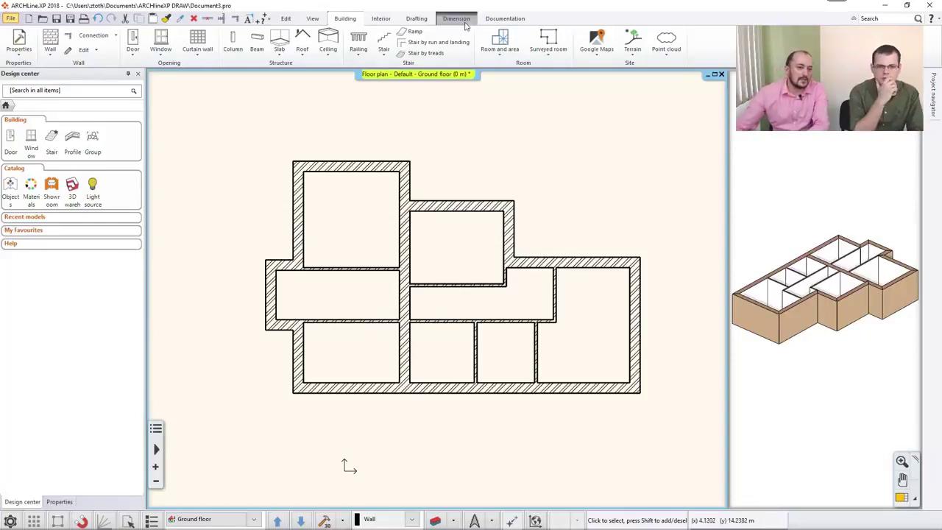
- Use Select By properties to pick every wall whose width equals 0.38
{"action": "left_click", "coordinate": [312, 19]}
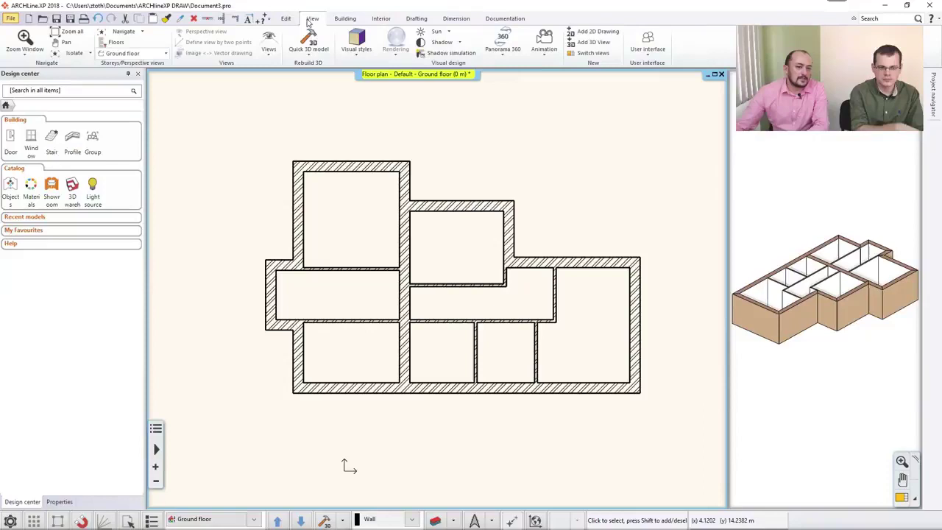
{"action": "left_click", "coordinate": [286, 18]}
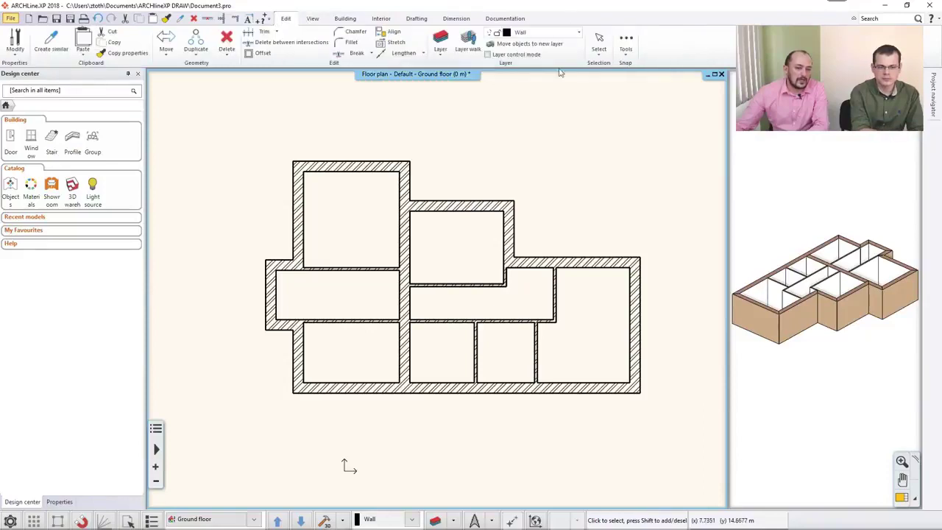
{"action": "left_click", "coordinate": [599, 50]}
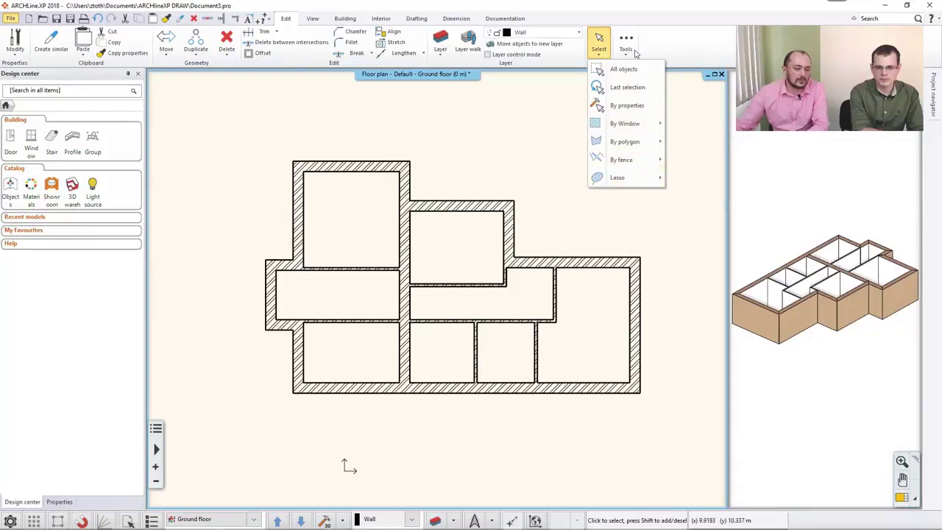
{"action": "left_click", "coordinate": [628, 105]}
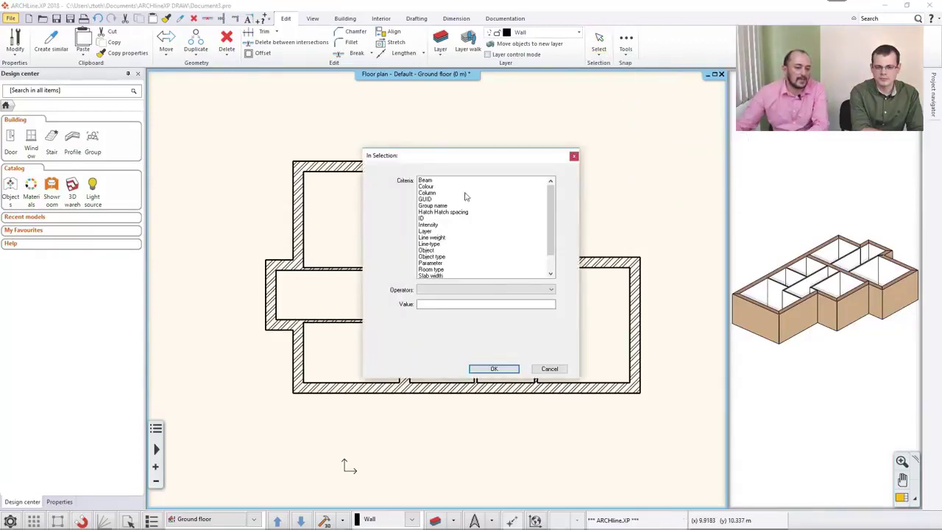
{"action": "left_click_drag", "start_coordinate": [551, 195], "coordinate": [550, 230]}
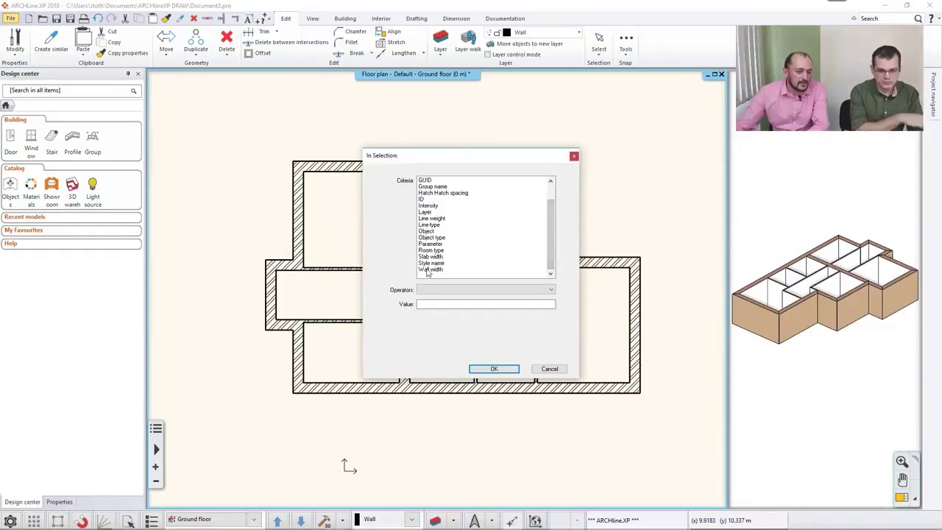
{"action": "left_click", "coordinate": [431, 269]}
{"action": "left_click", "coordinate": [431, 304]}
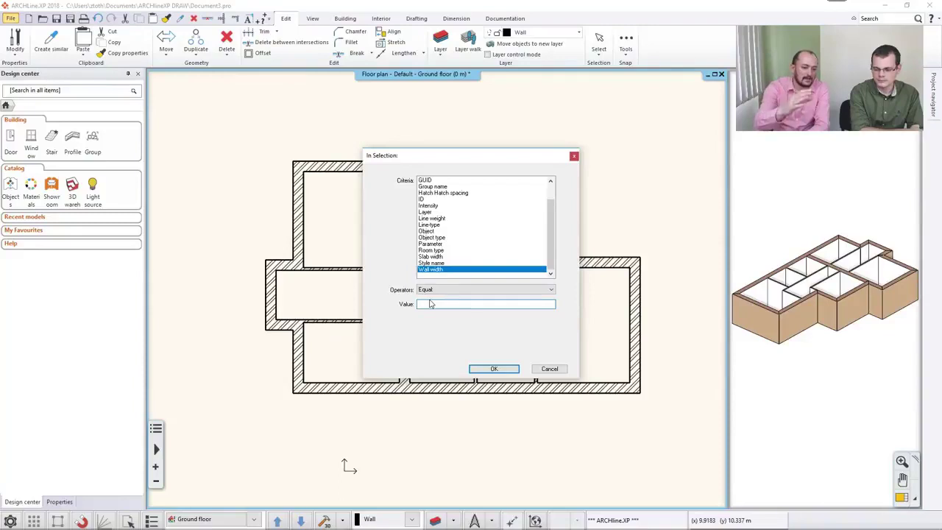
{"action": "type", "text": "0."}
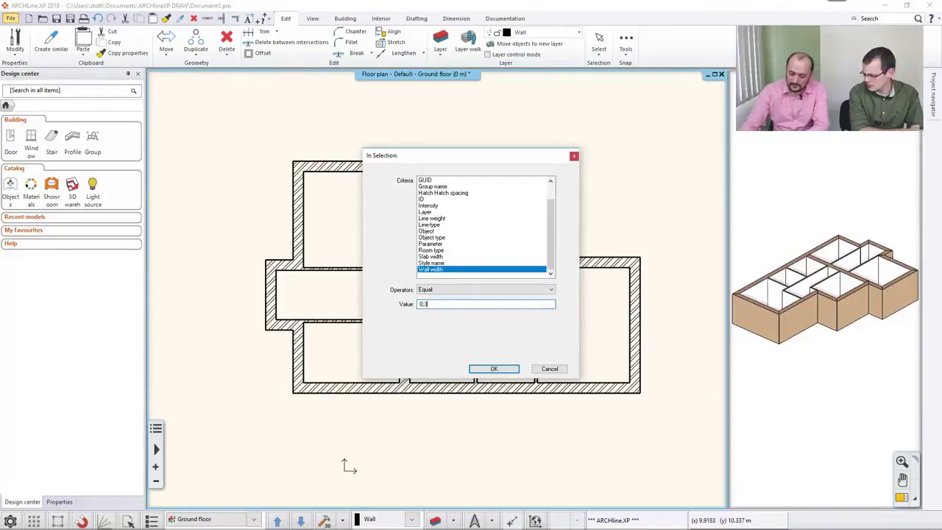
{"action": "type", "text": "38"}
{"action": "key", "text": "Return"}
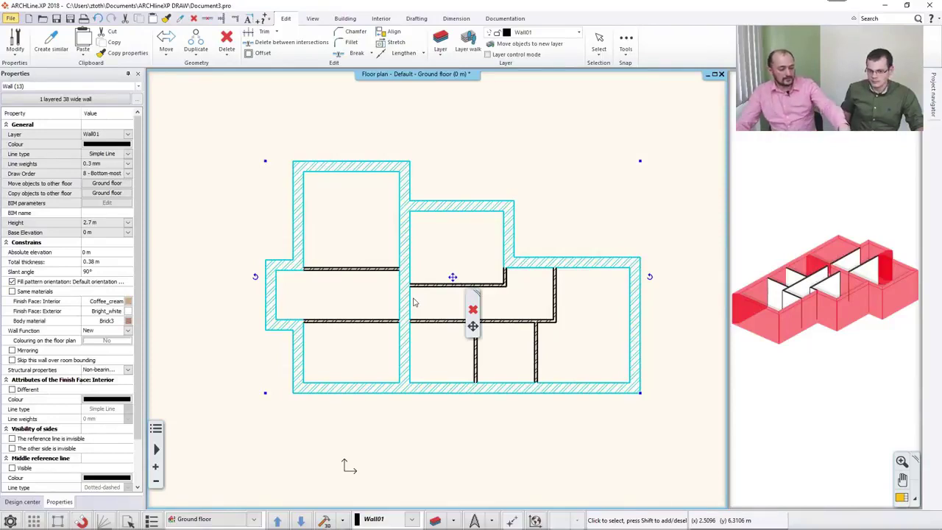
- Drop the thick internal vertical wall from the selection, keeping Wall (12)
{"action": "left_click", "coordinate": [405, 252], "text": "shift"}
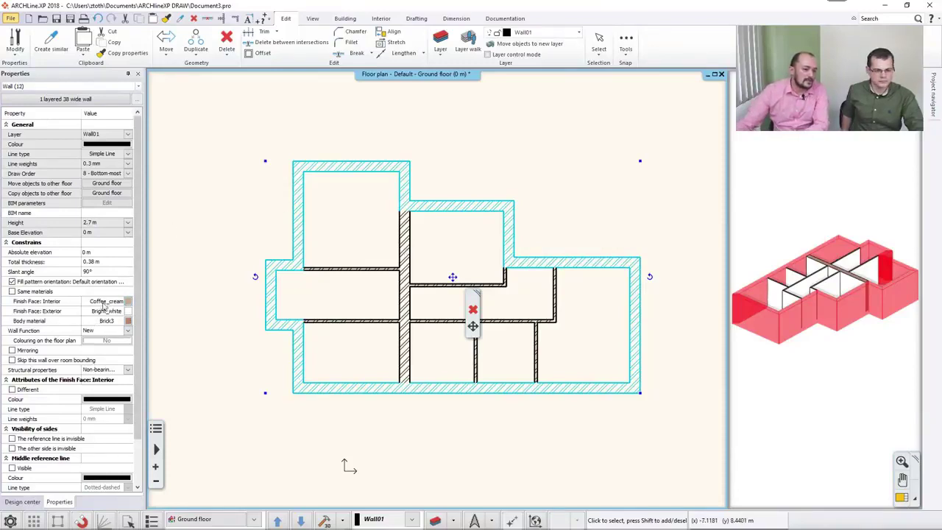
- Set the walls' interior finish face to Stone_decoration, found by searching materials for 'stone'
{"action": "left_click", "coordinate": [129, 302]}
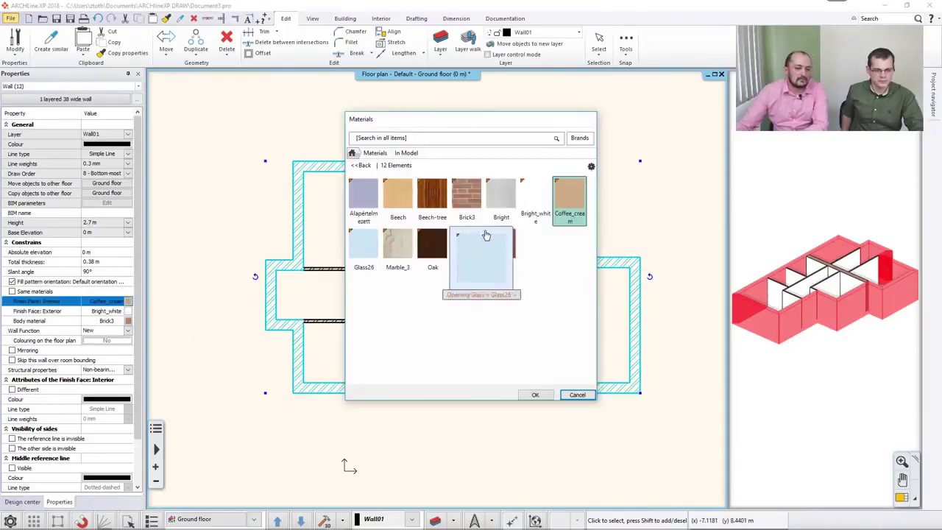
{"action": "mouse_move", "coordinate": [391, 196]}
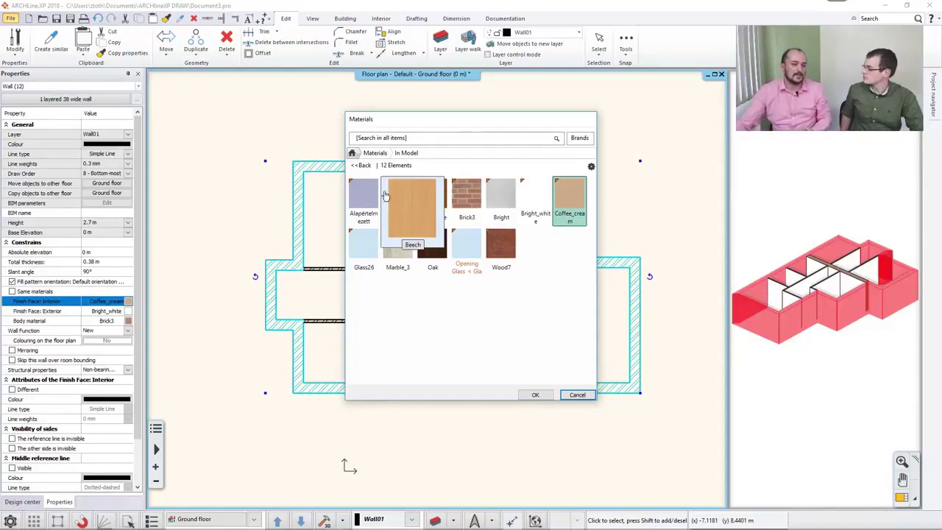
{"action": "left_click", "coordinate": [373, 154]}
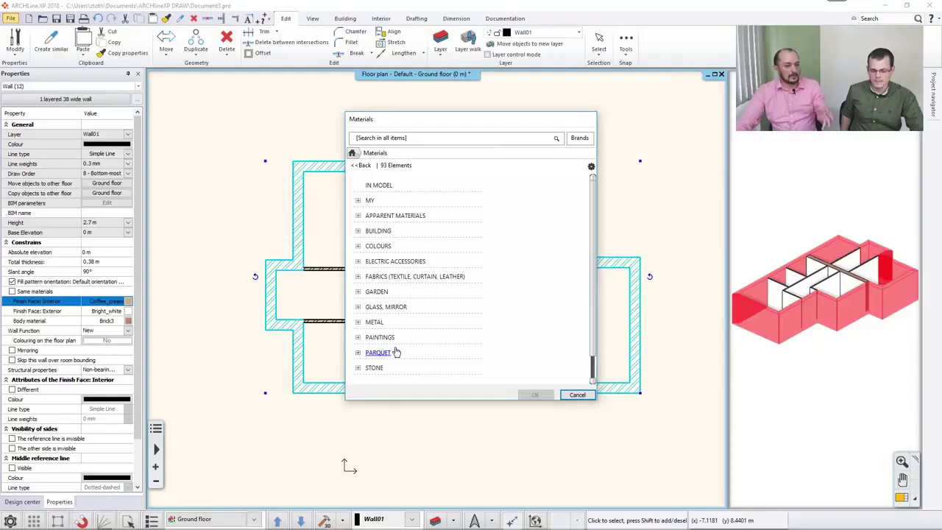
{"action": "left_click", "coordinate": [404, 143]}
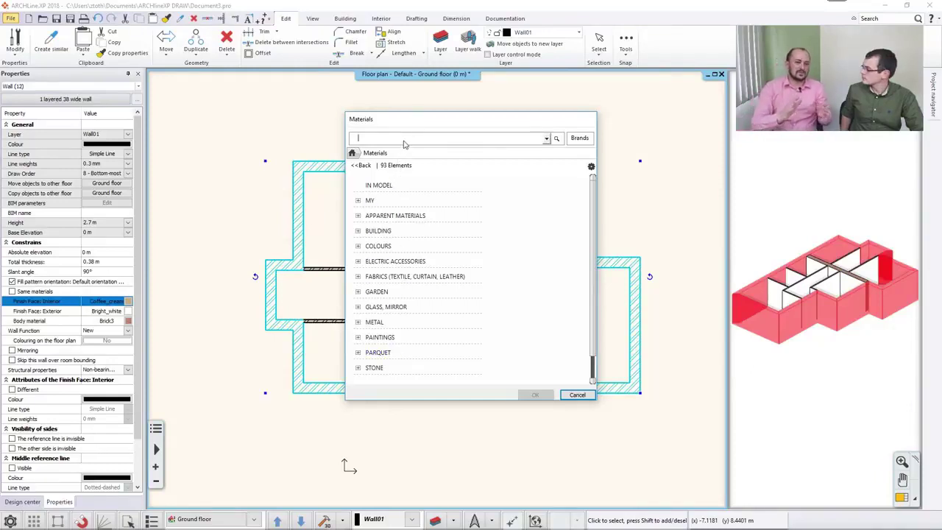
{"action": "type", "text": "s"}
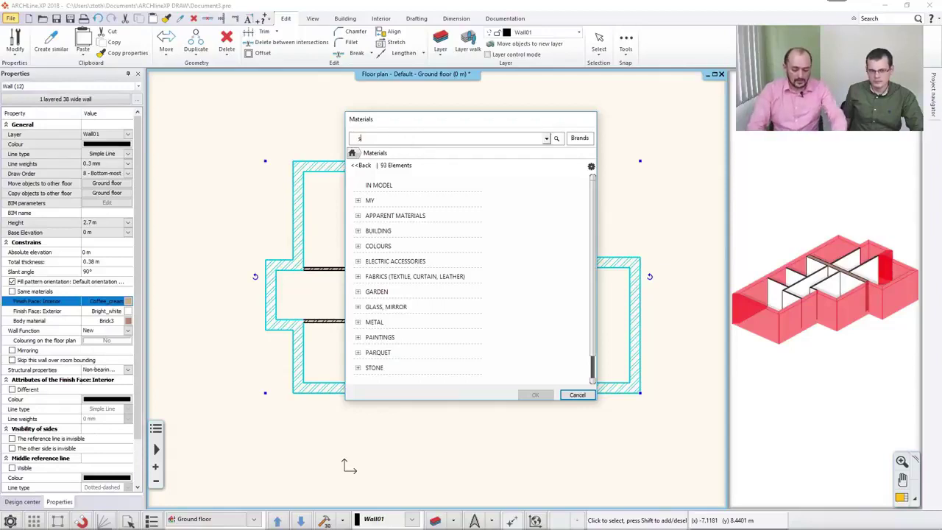
{"action": "type", "text": "tone"}
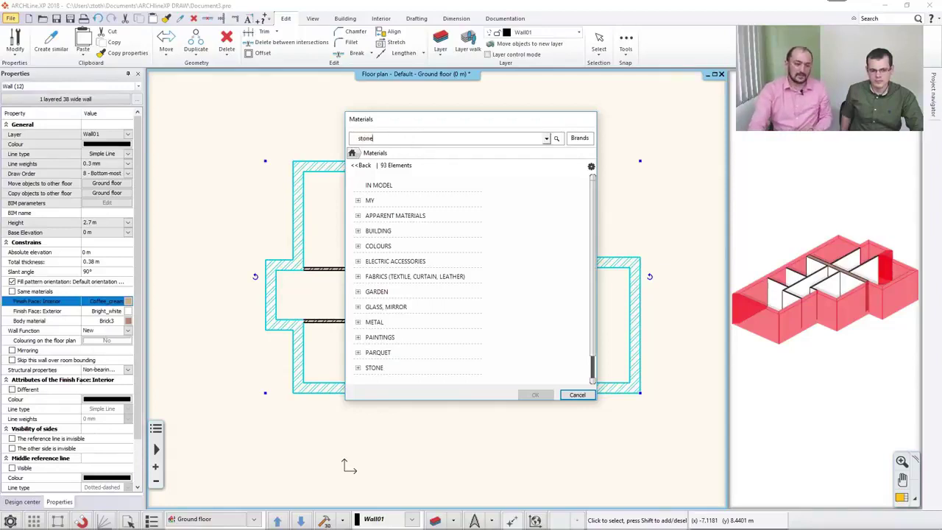
{"action": "key", "text": "Return"}
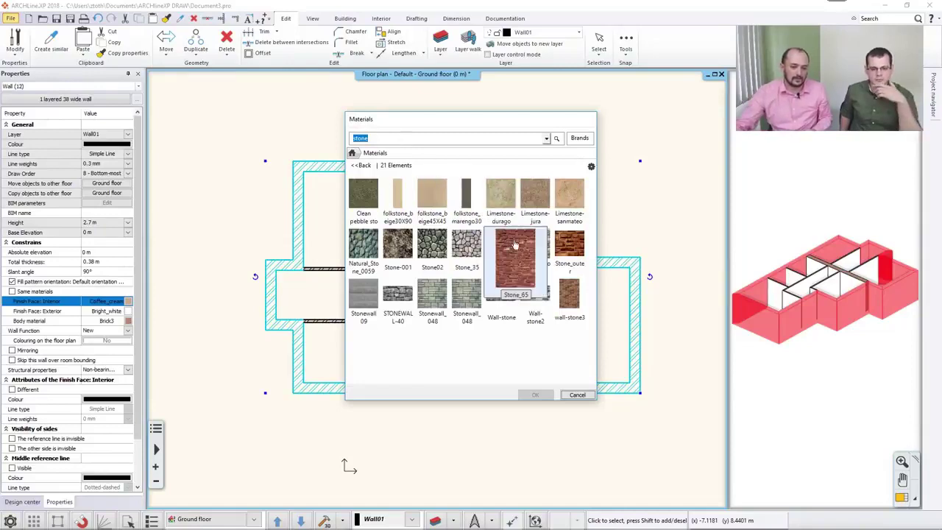
{"action": "left_click", "coordinate": [535, 246]}
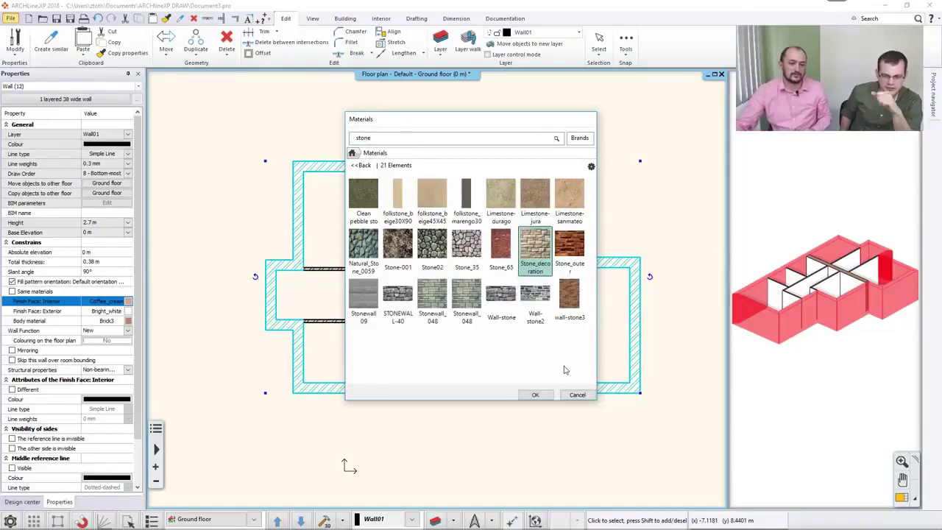
{"action": "left_click", "coordinate": [536, 395]}
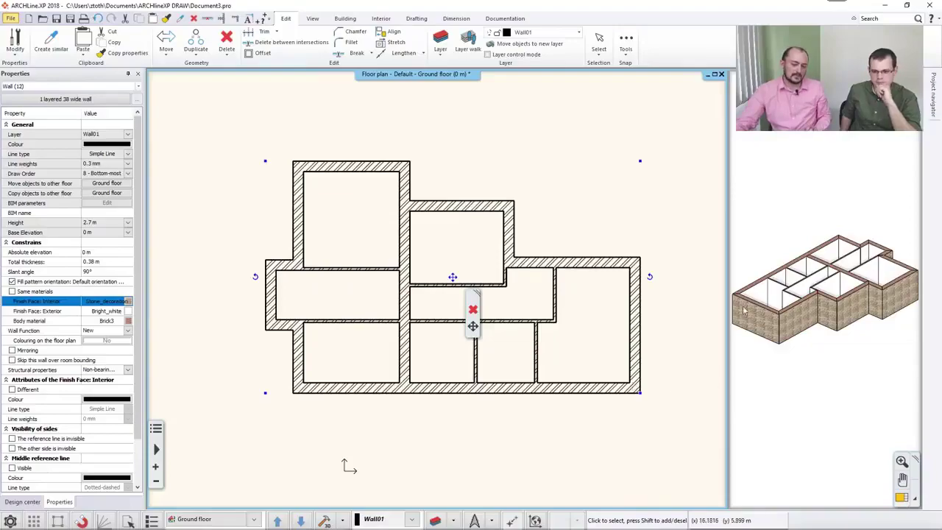